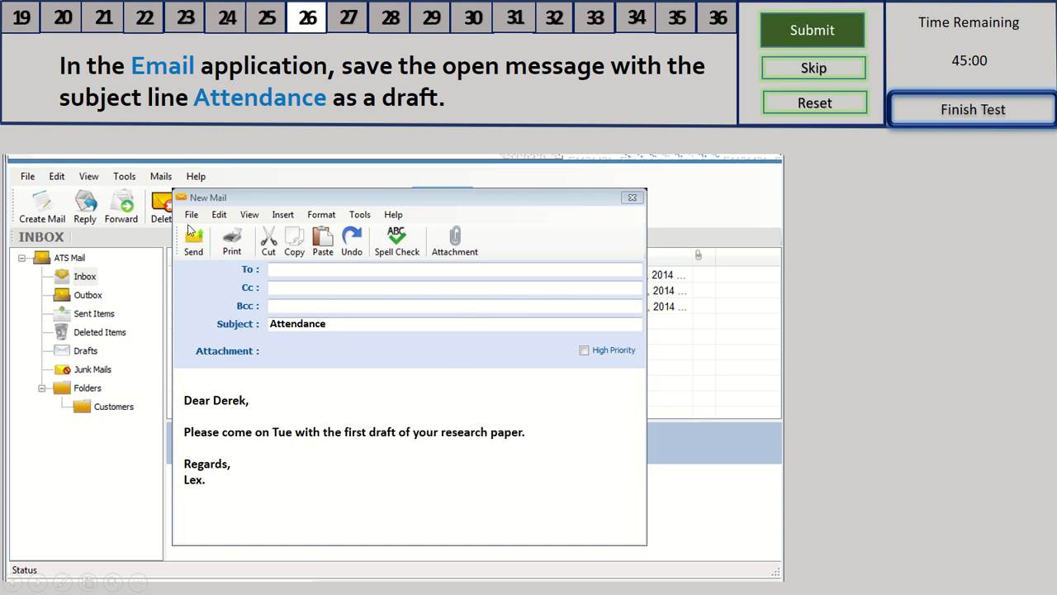
Save the Attendance message as a draft from the File menu
key("alt+f")
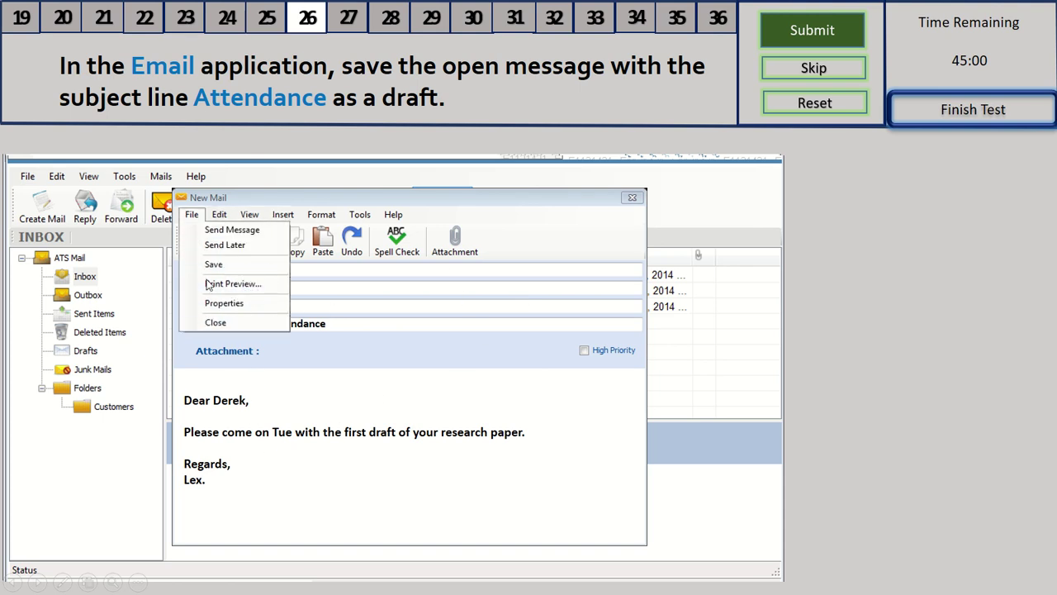
left_click(215, 264)
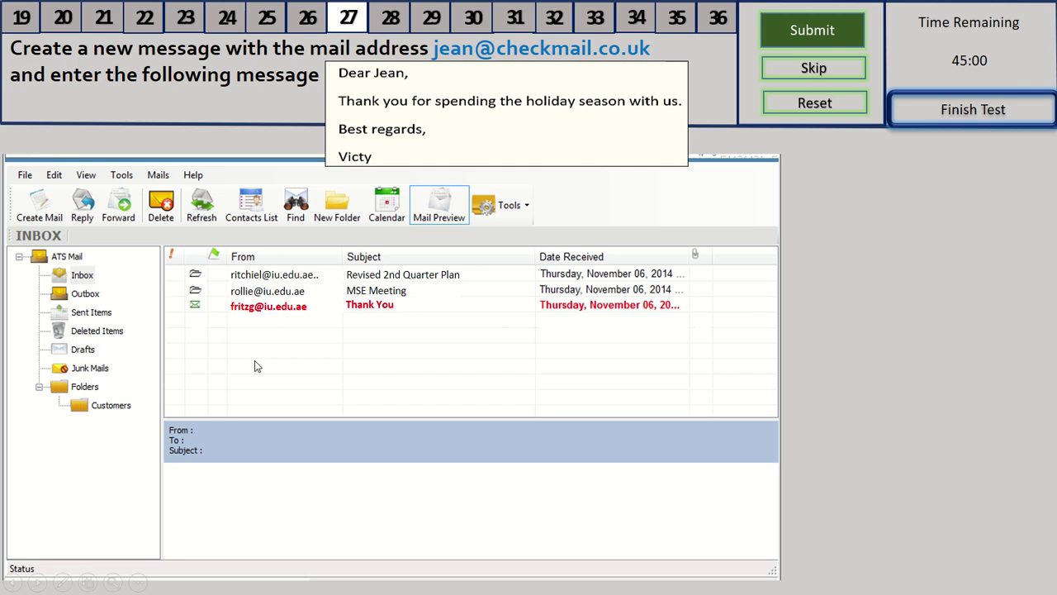
Start a new message addressed to the requested recipient's e-mail address
left_click(44, 206)
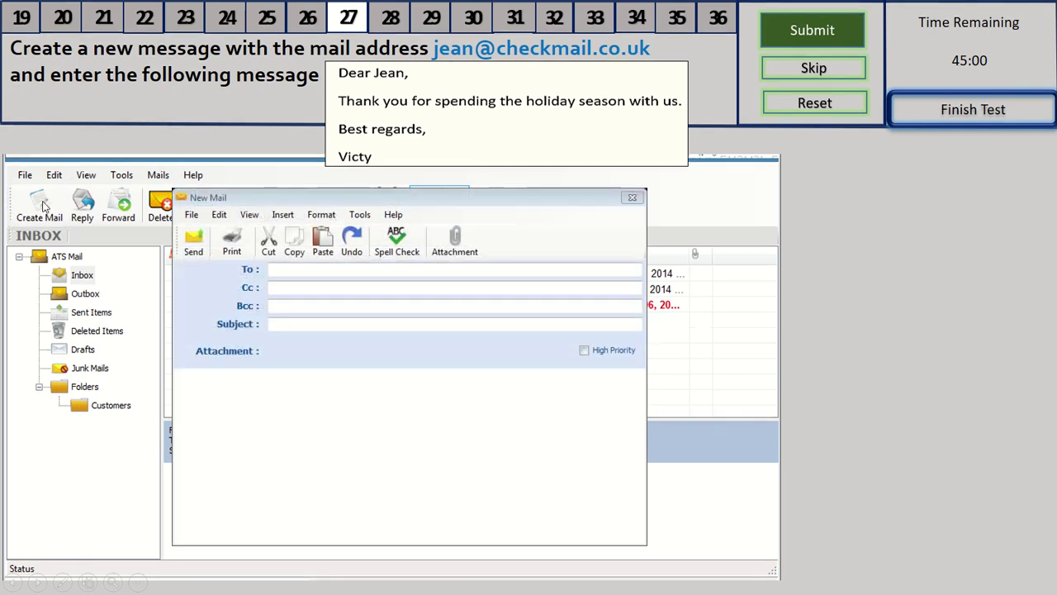
left_click(258, 274)
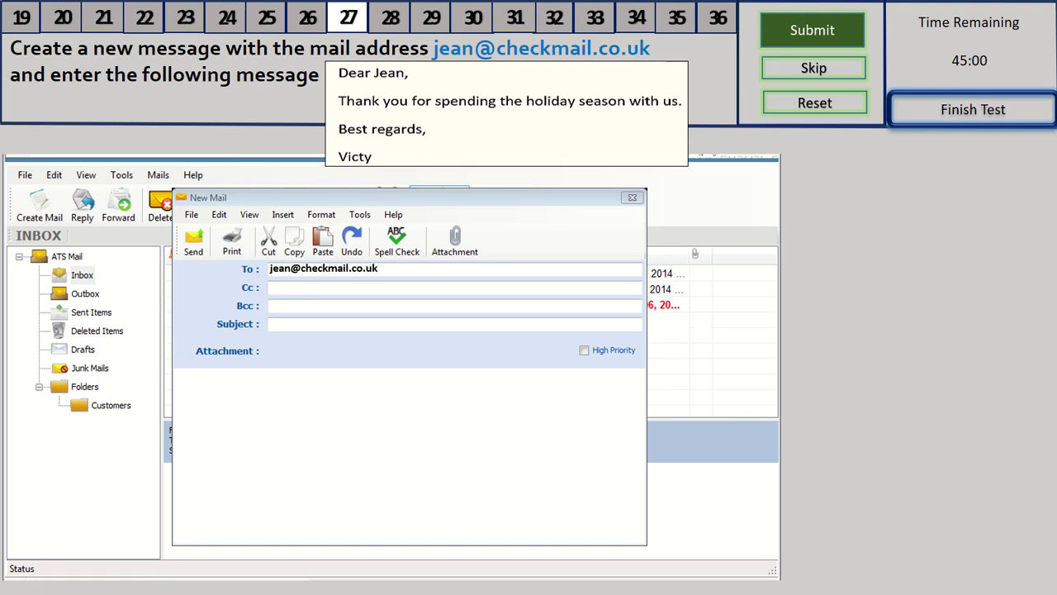
Write the greeting, 'Thank you for spending the holiday season with us.', 'Best regards,' and sender name, then send
left_click(392, 475)
type("Dear Jean,")
key("Return")
key("Return")
type("Thank you for spending the holiday season with us.")
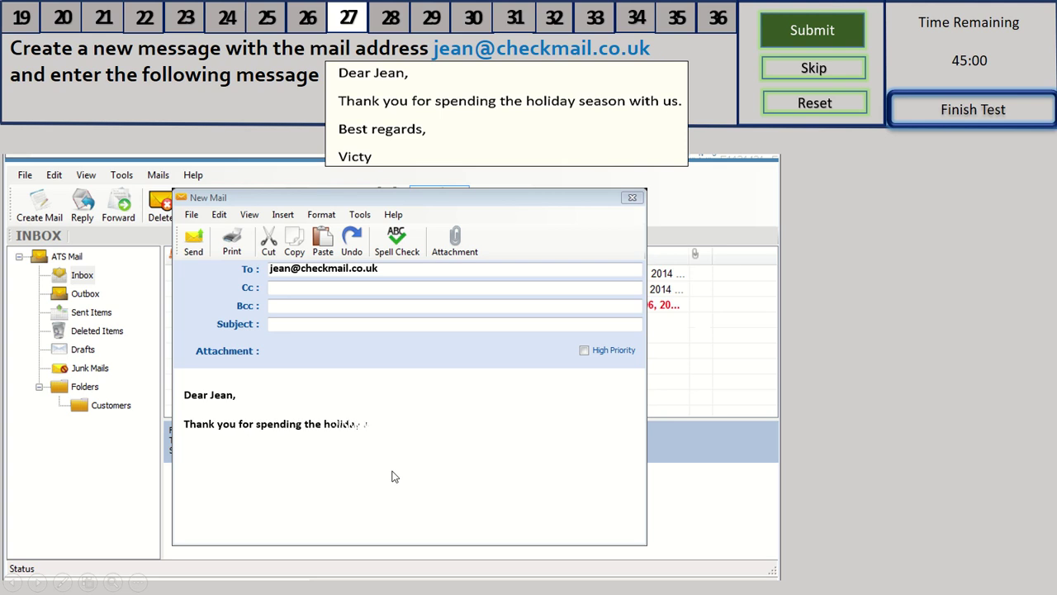
key("Return")
key("Return")
type("Best regards,")
key("Return")
type("Victy")
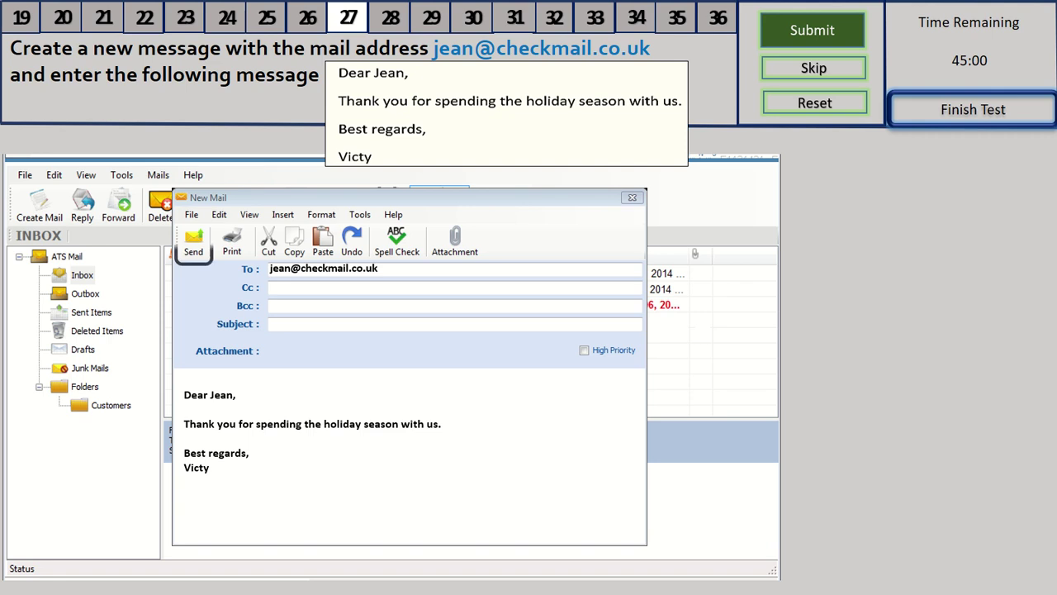
left_click(193, 241)
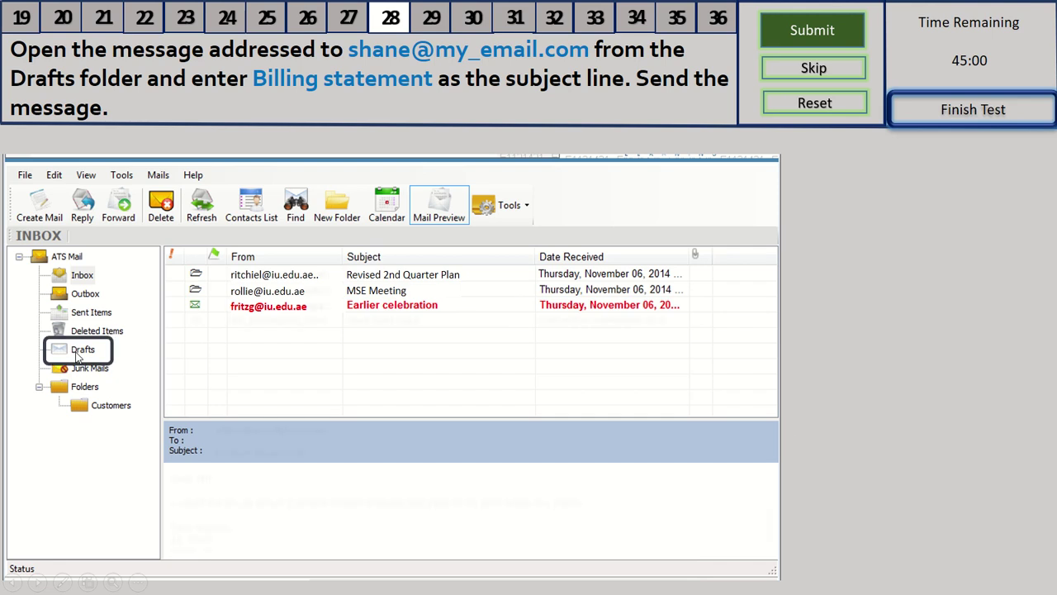
Open the untitled draft in Drafts, add the subject 'Billing statement' and send it
left_click(80, 350)
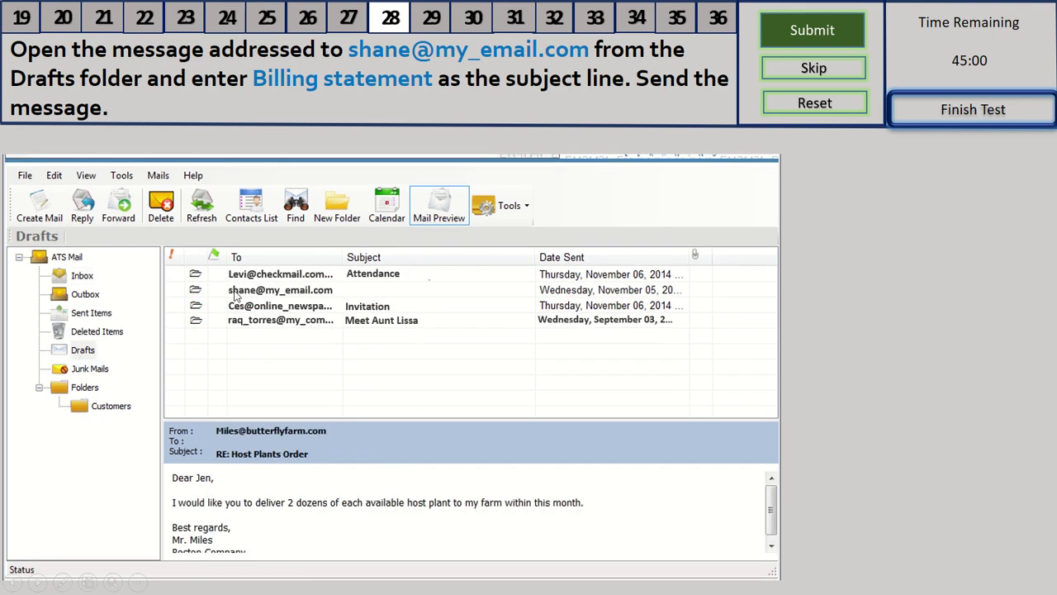
double_click(285, 294)
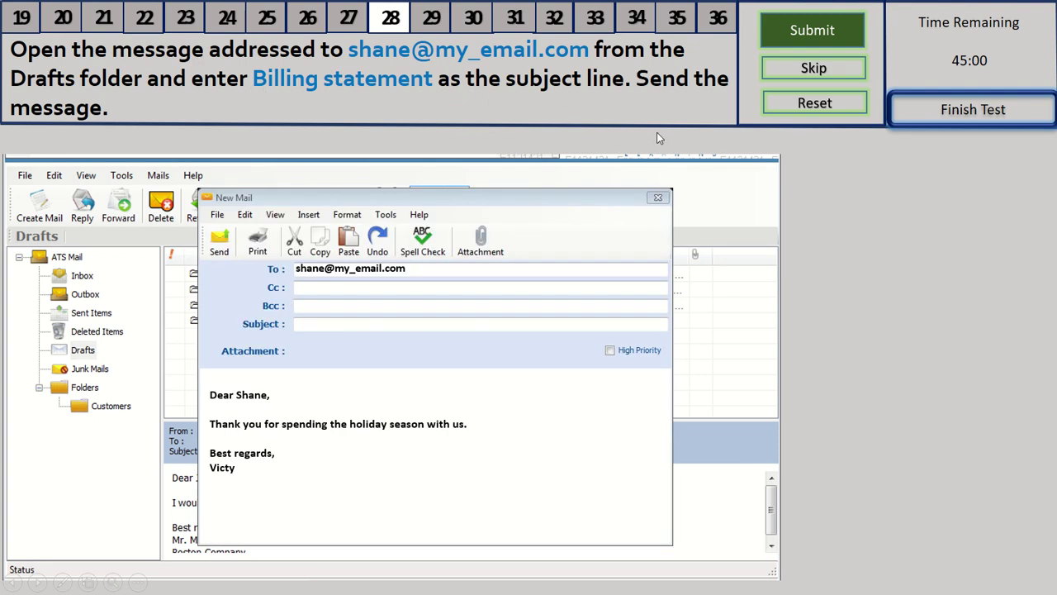
left_click(292, 325)
type("Billing statement")
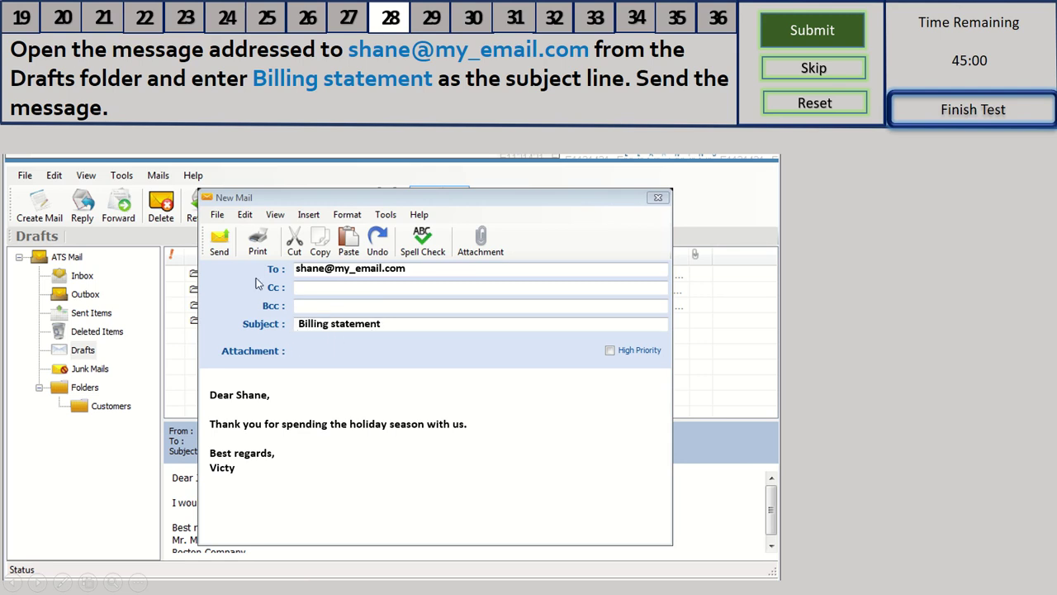
left_click(220, 246)
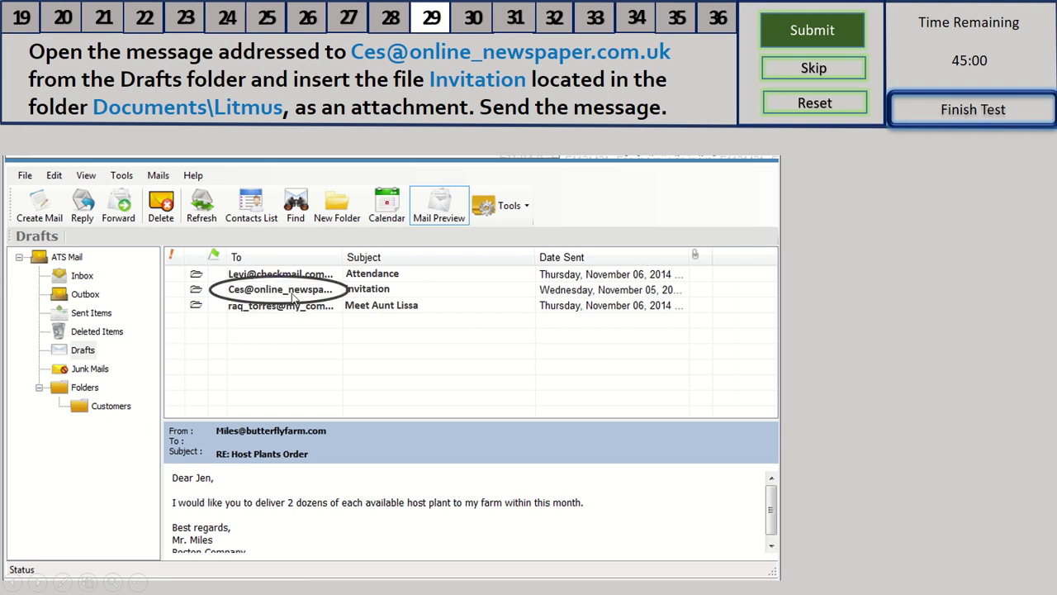
Attach Invitation.xlsx from Documents\Litmus to the Invitation draft and send it
double_click(292, 295)
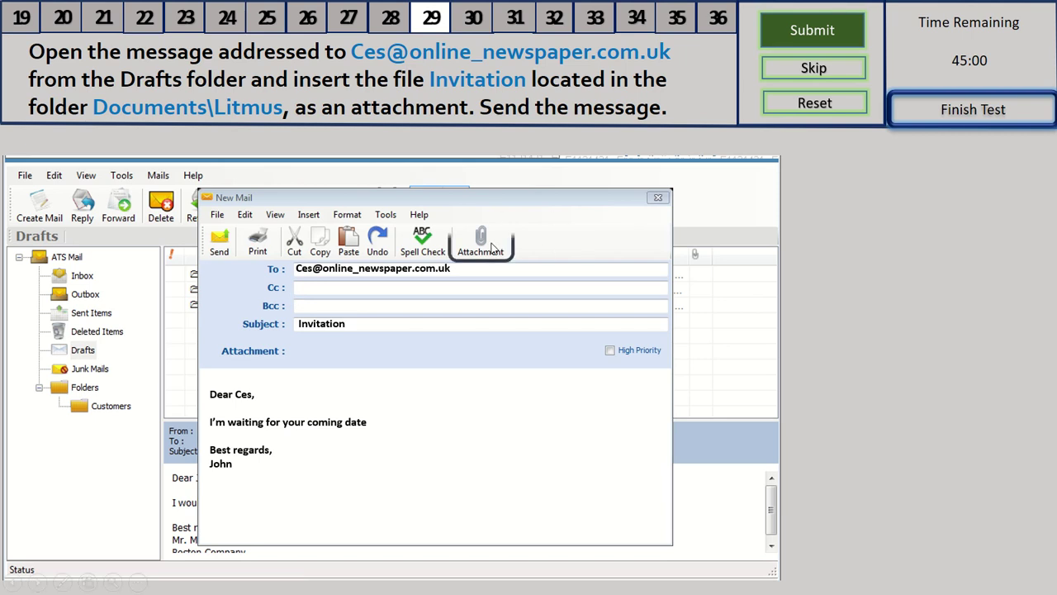
left_click(493, 248)
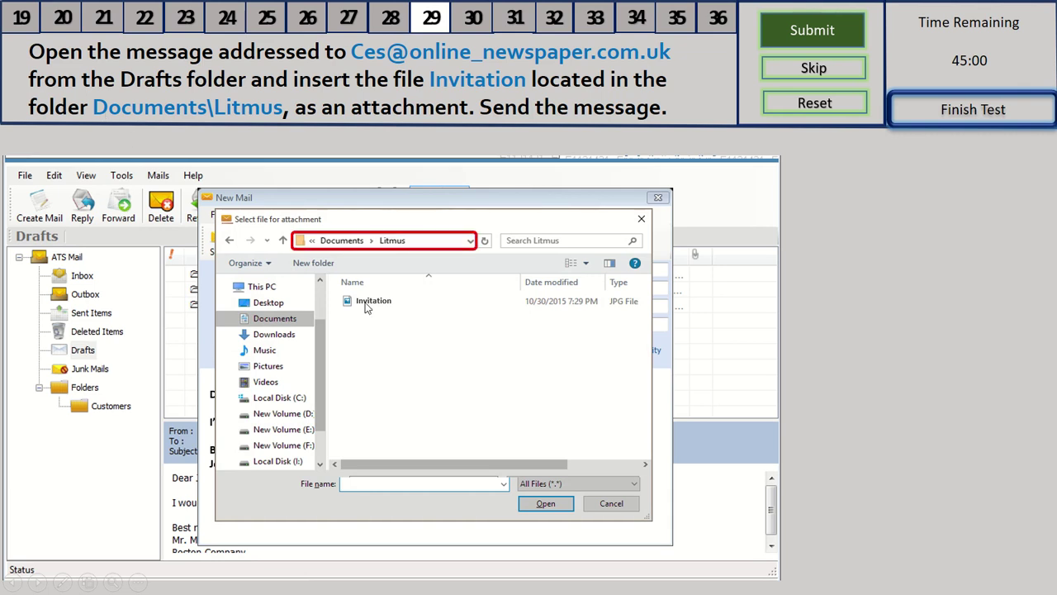
left_click(539, 510)
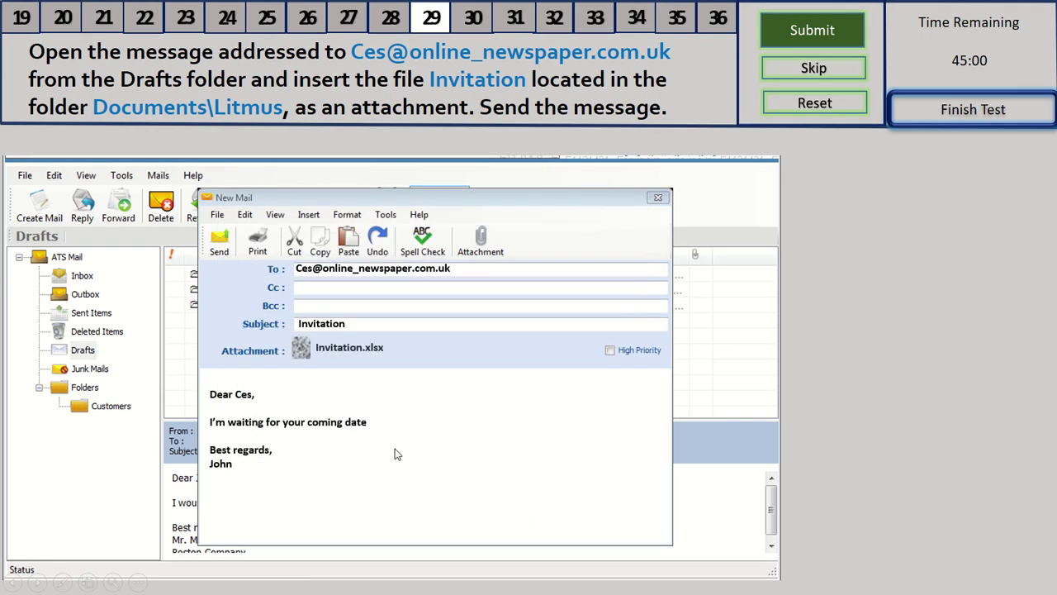
left_click(230, 243)
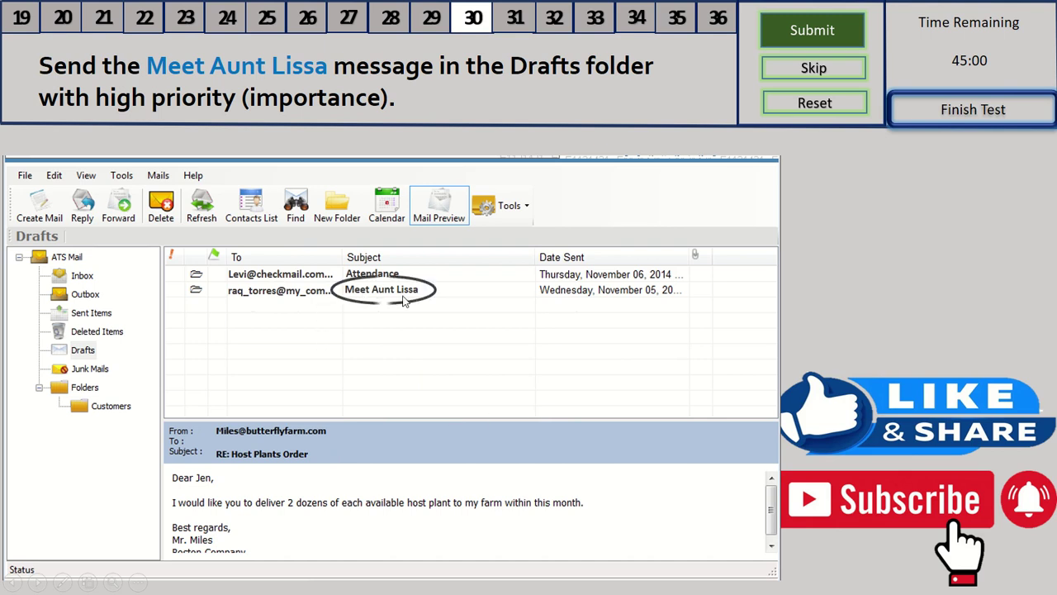
Mark the Meet Aunt Lissa draft High Priority and send it
double_click(404, 293)
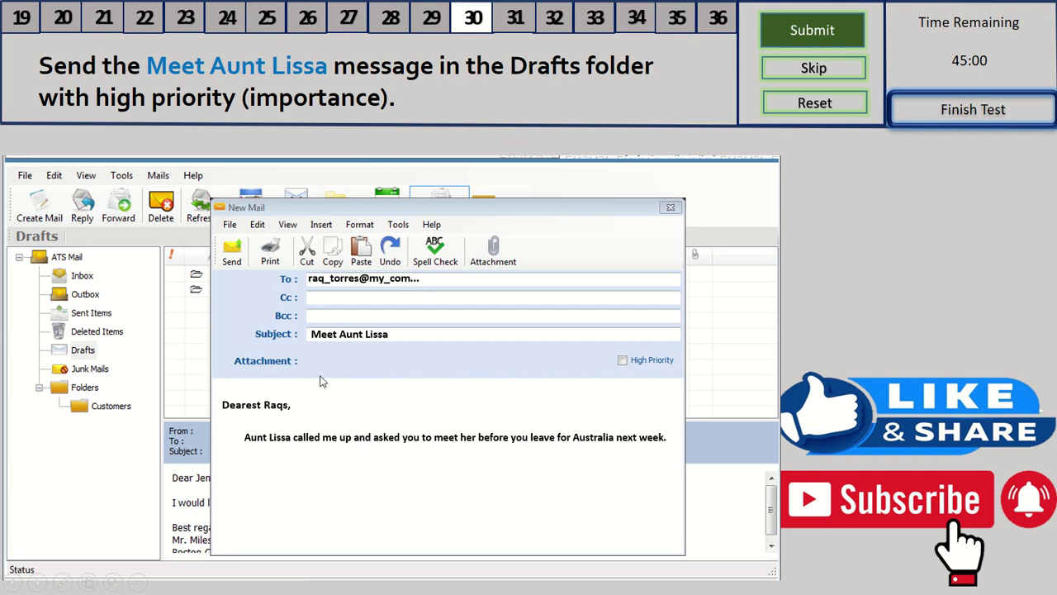
left_click(623, 361)
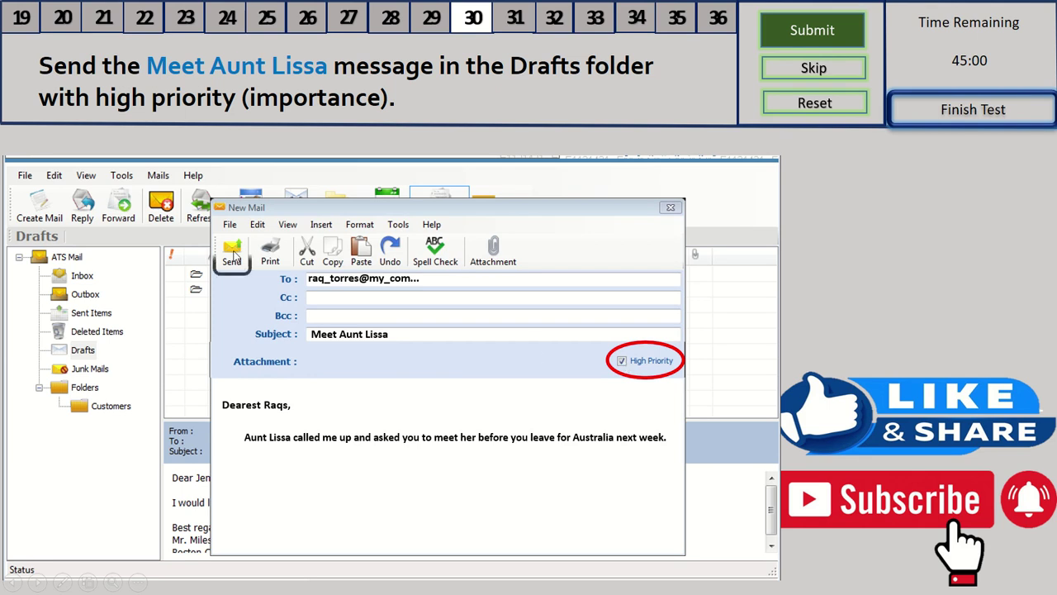
left_click(232, 251)
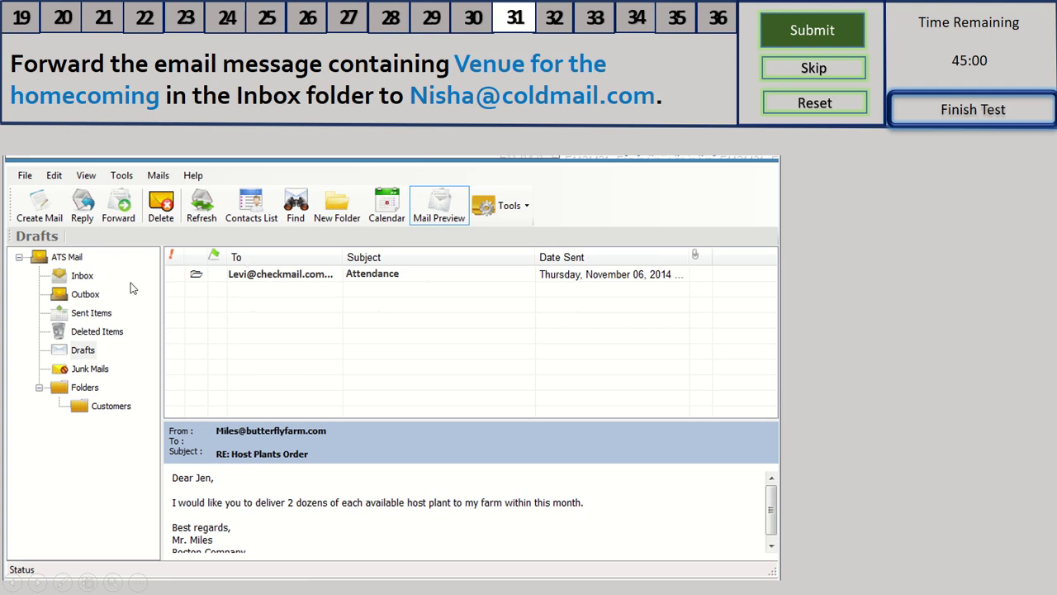
Forward the Inbox's Venue for the homecoming message to the requested e-mail address
left_click(82, 278)
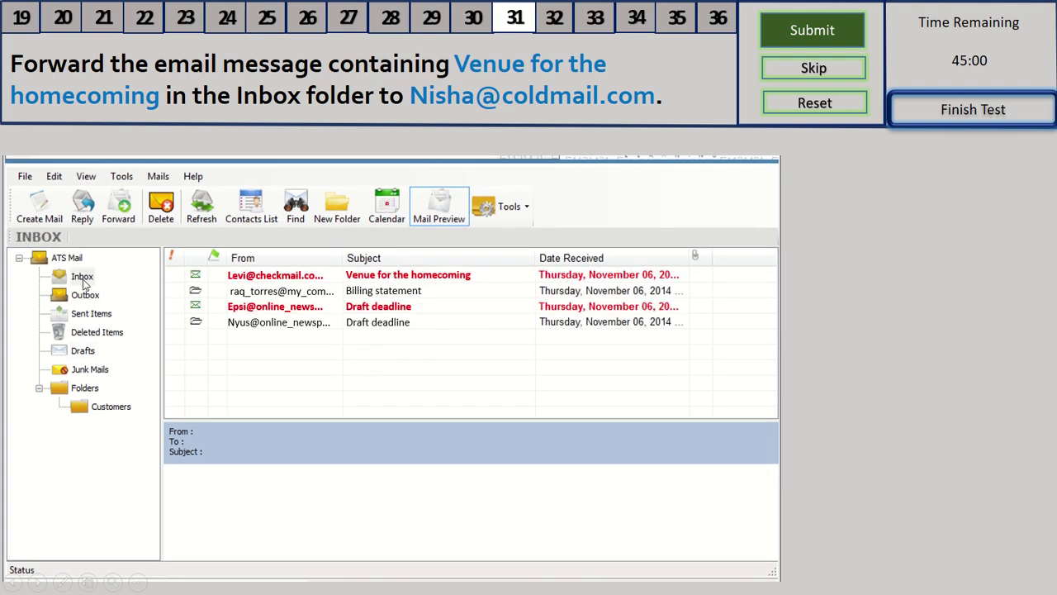
left_click(443, 281)
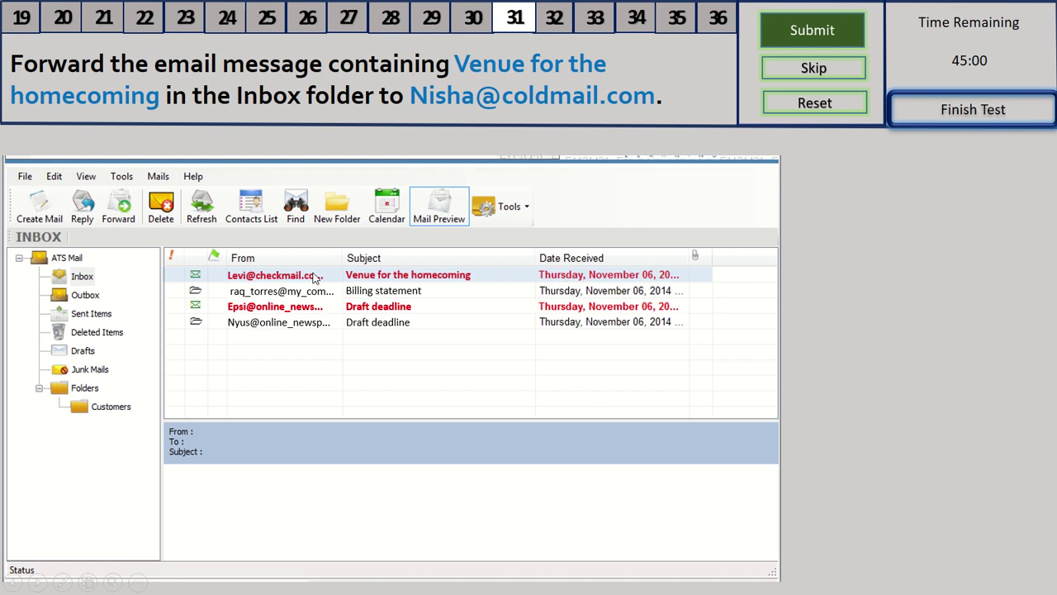
key("ctrl+f")
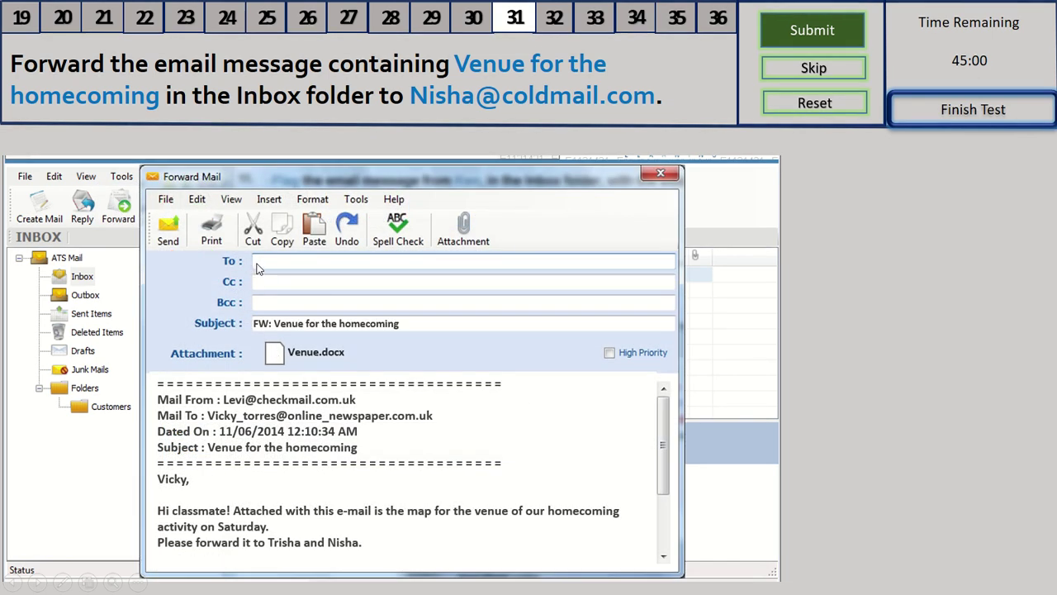
left_click(258, 262)
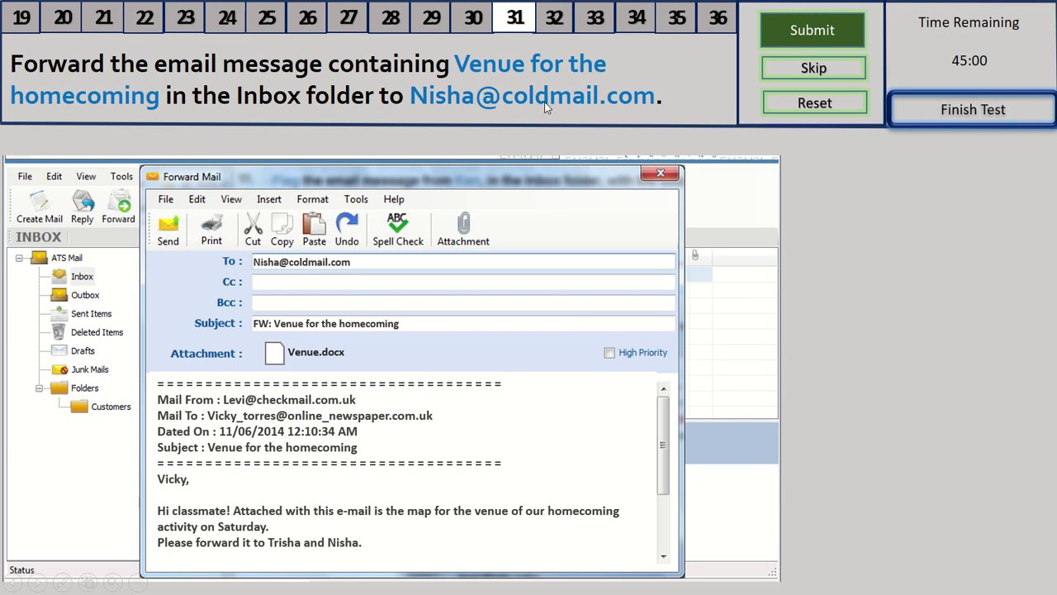
left_click(169, 232)
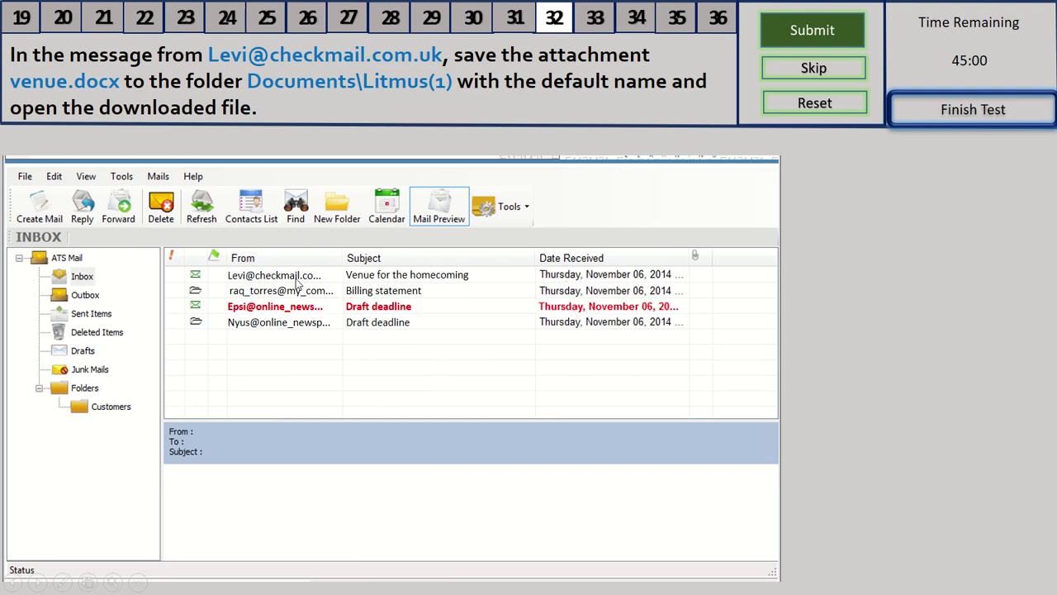
Download the Venue.docx attachment into the Litmus(1) folder and open the downloaded file
double_click(297, 281)
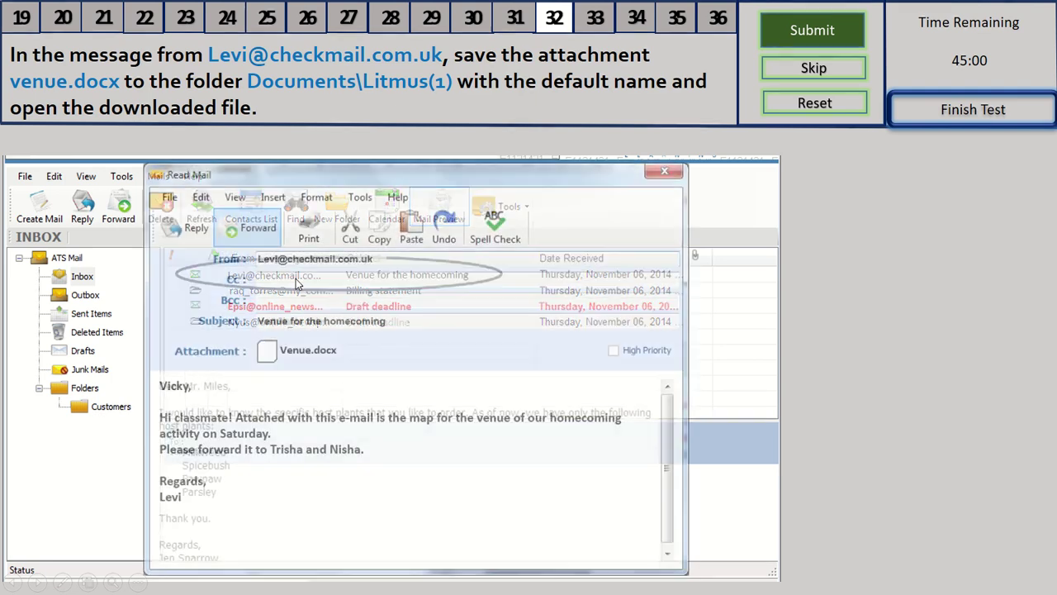
right_click(304, 353)
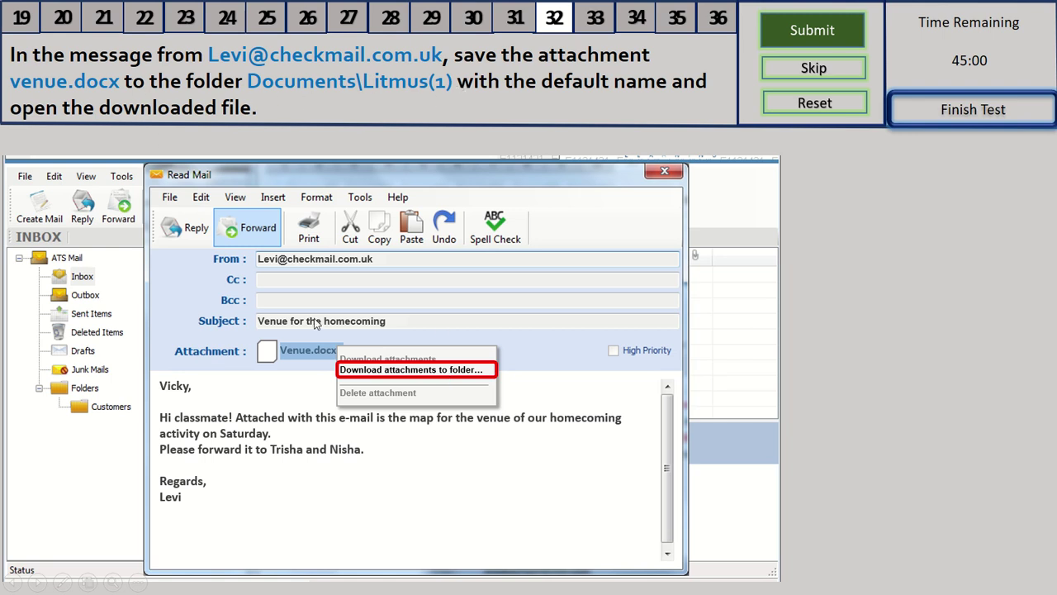
left_click(423, 381)
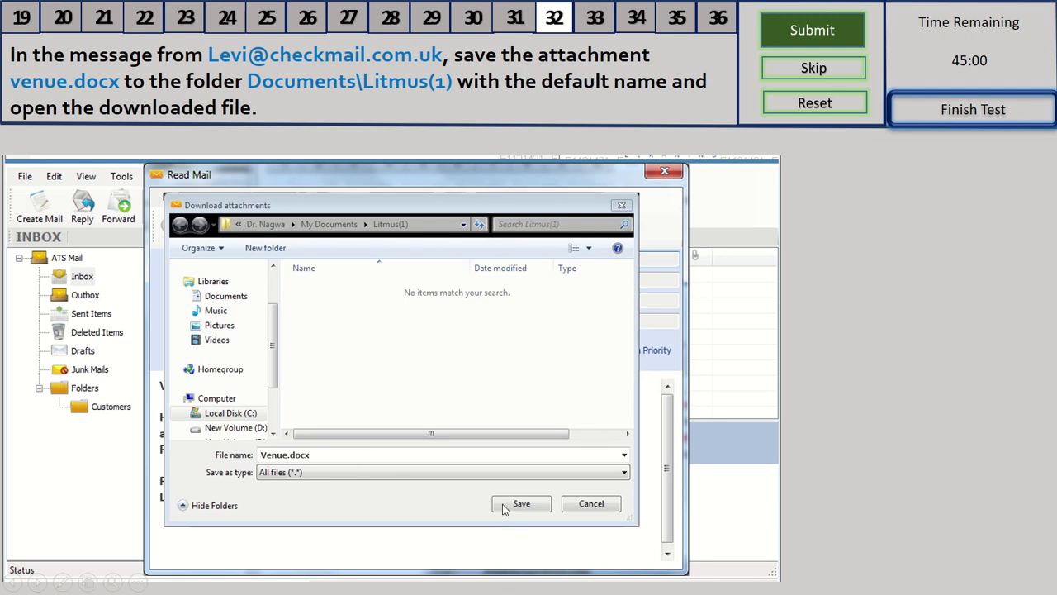
left_click(519, 504)
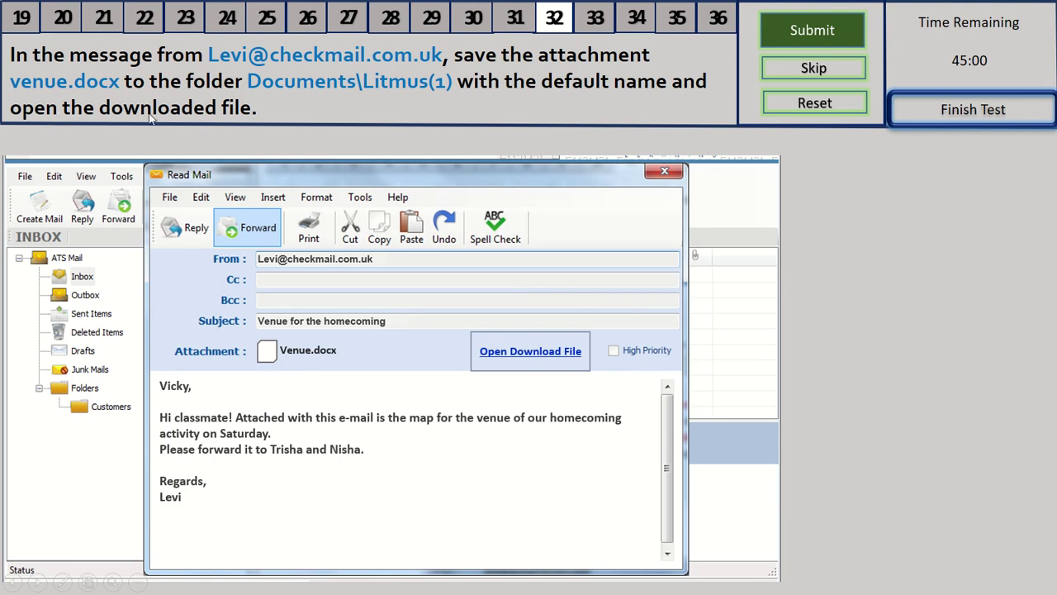
left_click(522, 352)
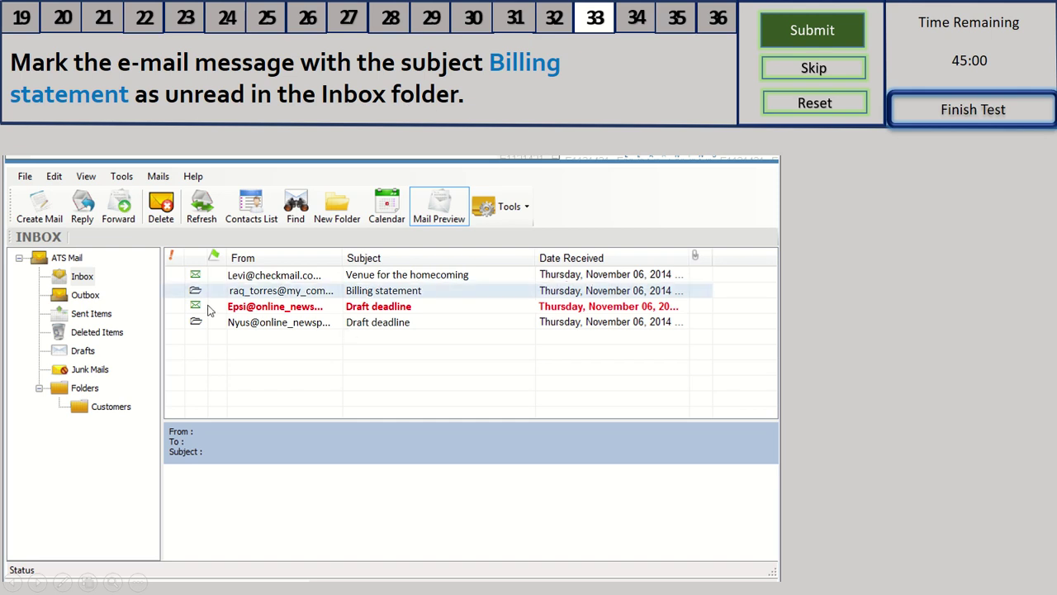
Mark the selected Billing statement message as unread via the Edit menu
key("alt+e")
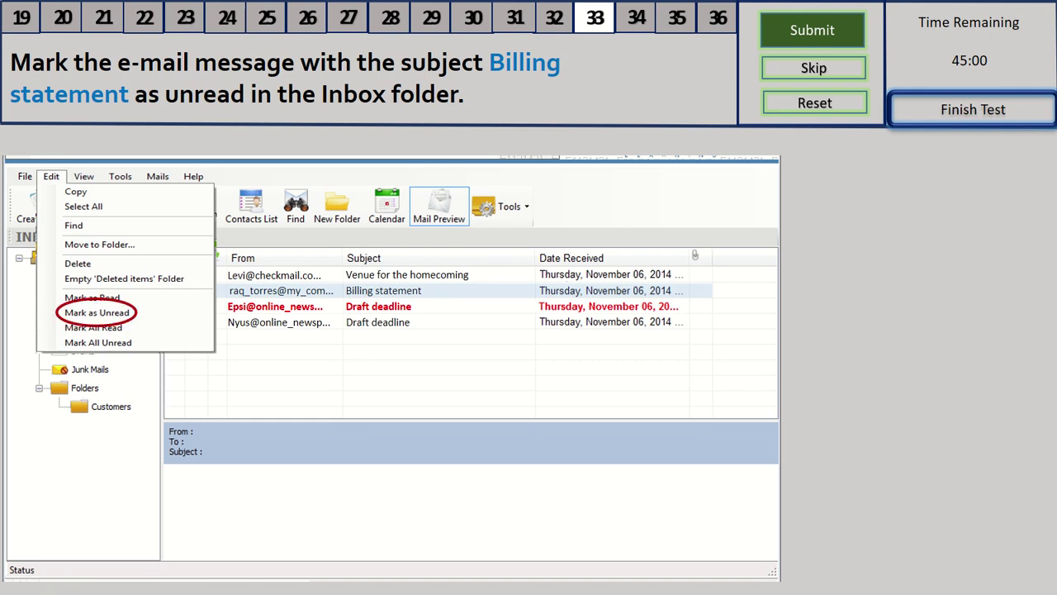
left_click(97, 311)
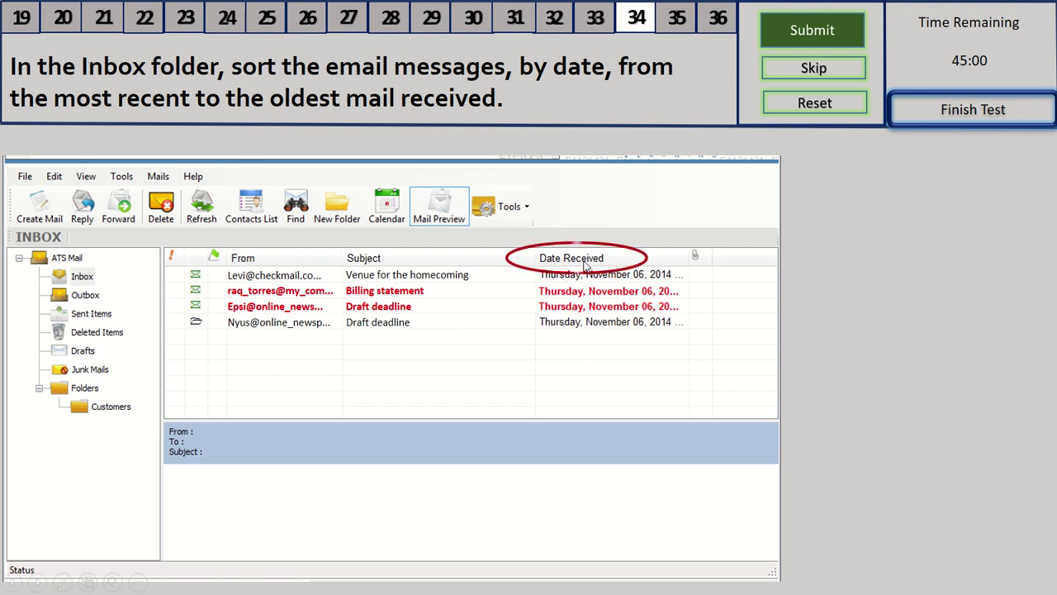
Sort the Inbox by the Date Received column, newest first
left_click(584, 262)
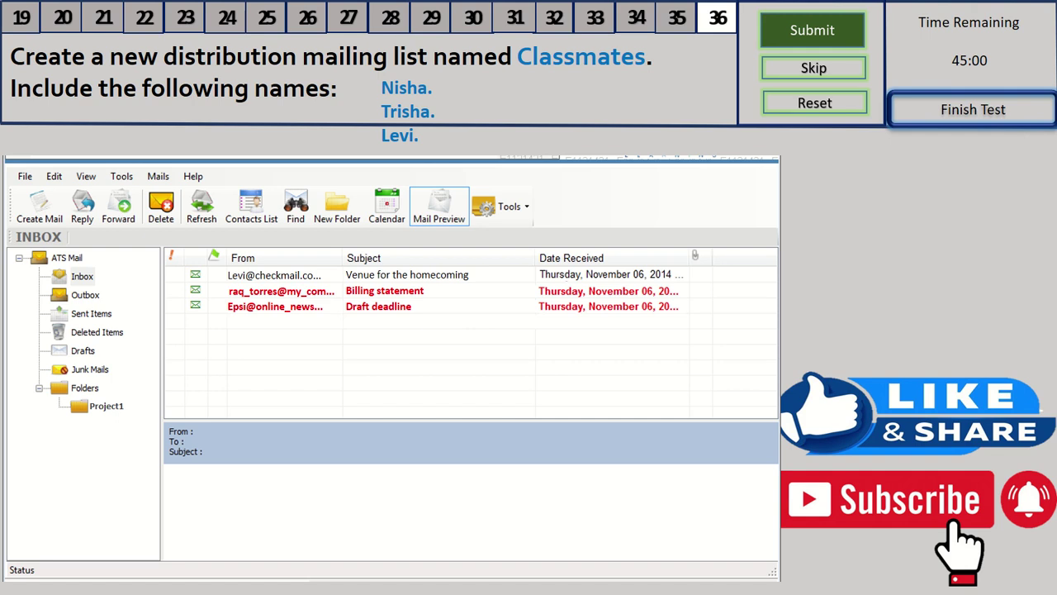
Create a new distribution list named 'Classmates' from Tools > Distribution List
left_click(522, 203)
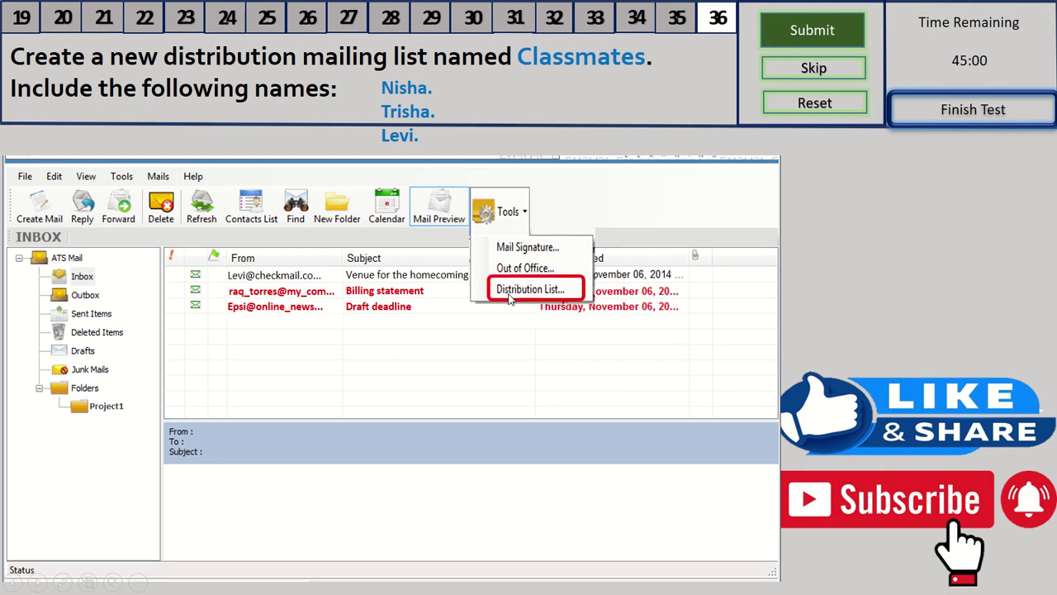
left_click(510, 290)
left_click(304, 287)
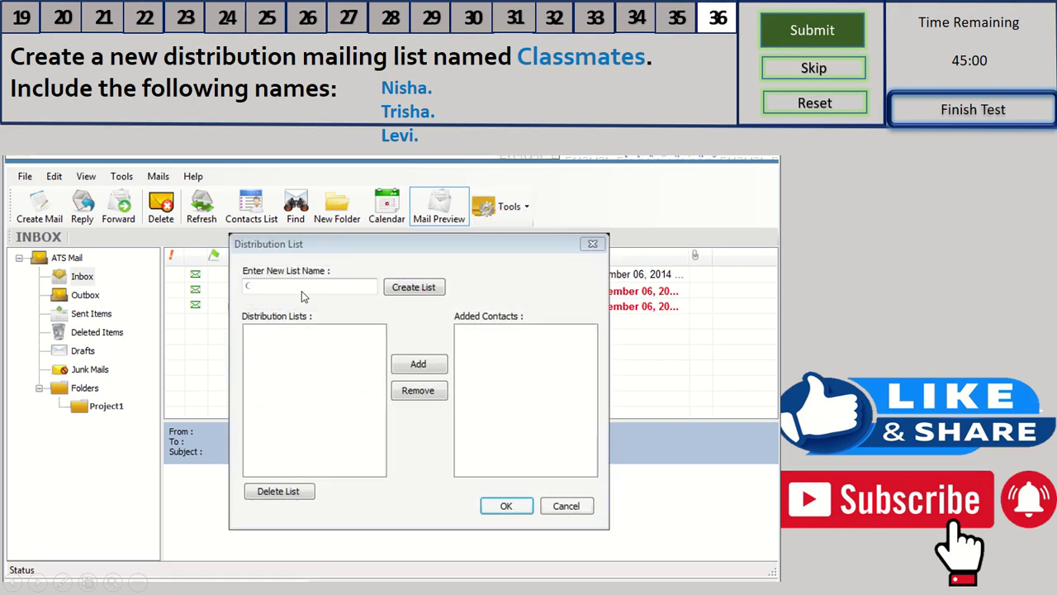
type("Classmates")
left_click(408, 289)
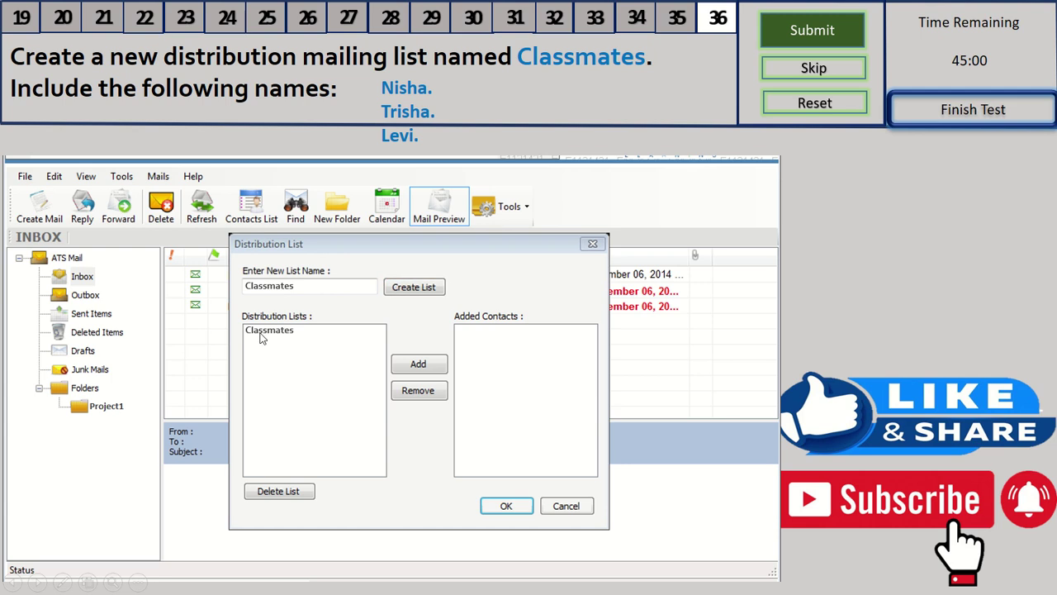
Select the three requested classmate contacts in the Address Book as list members
left_click(418, 365)
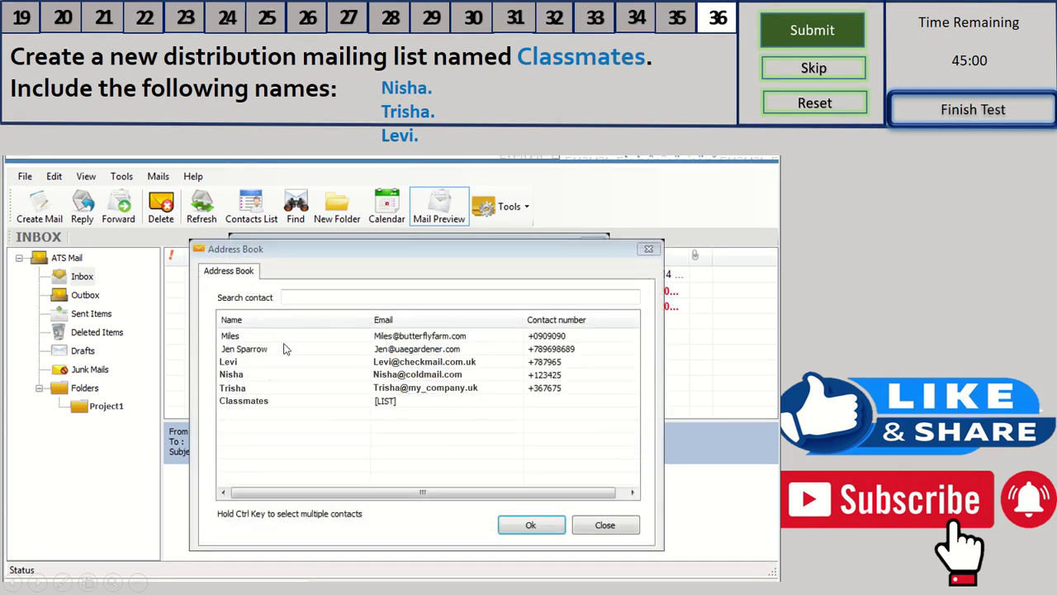
left_click(229, 362)
left_click(229, 374, "ctrl")
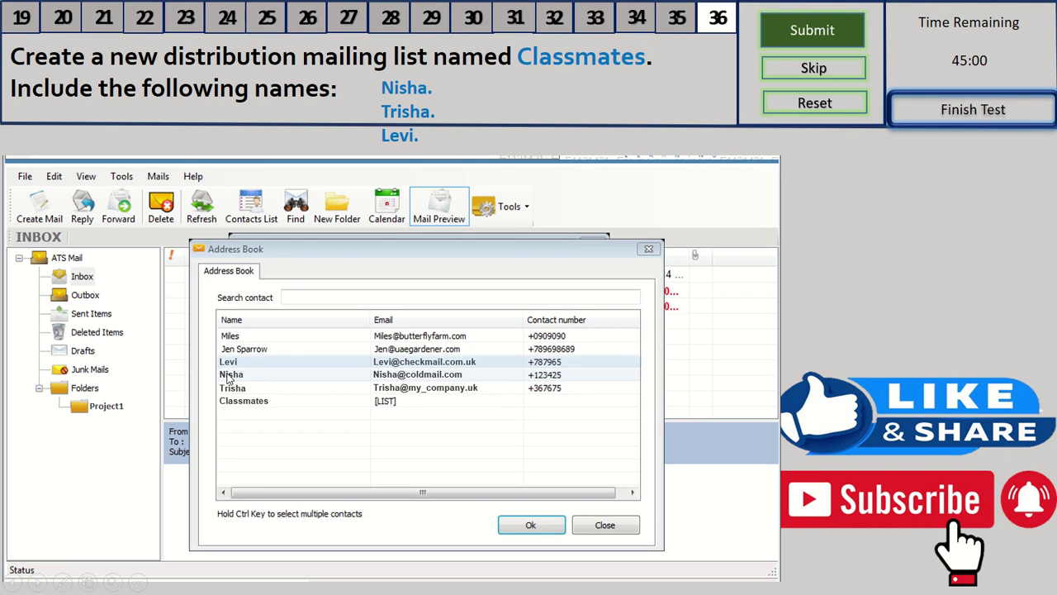
left_click(230, 388, "ctrl")
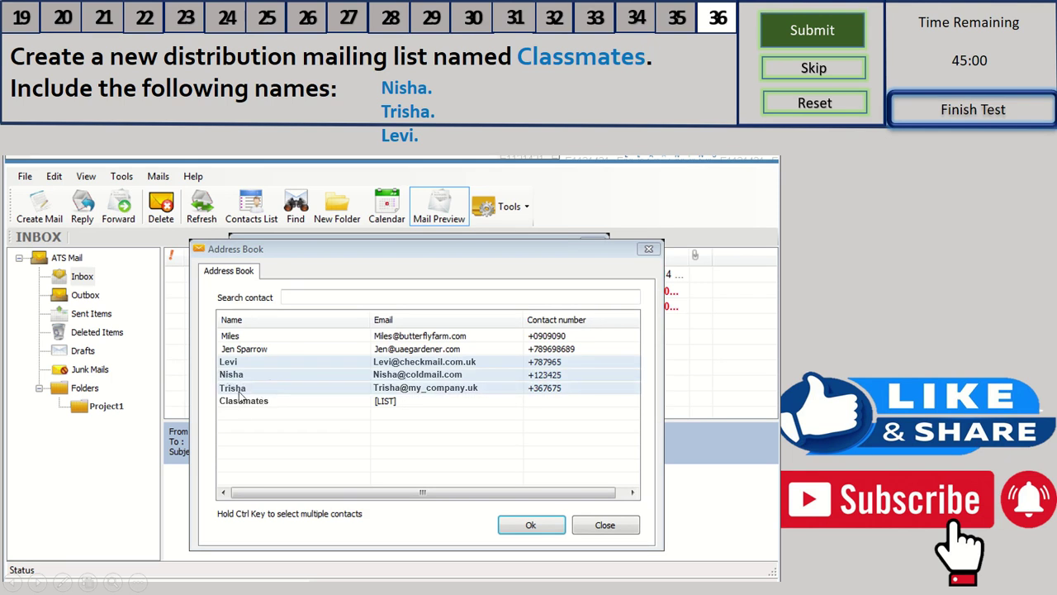